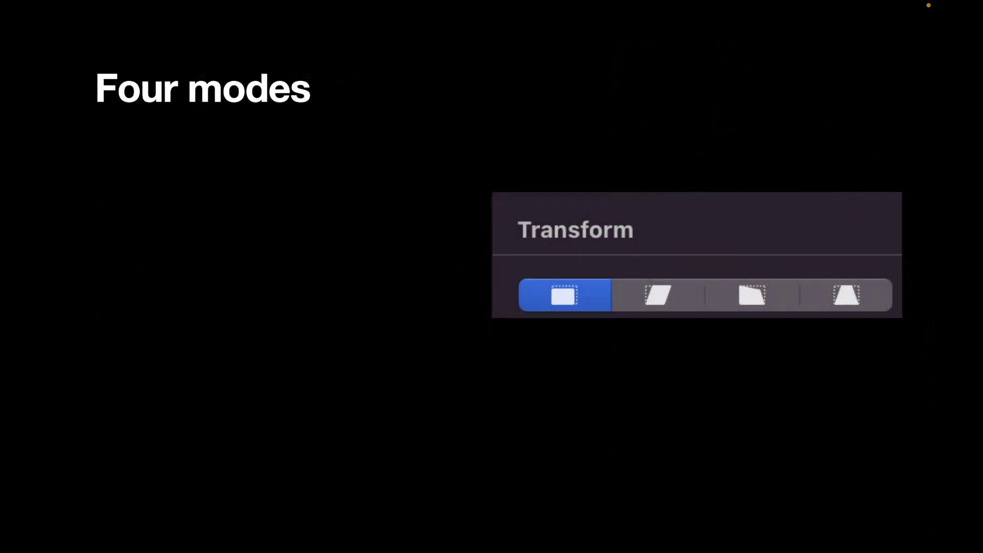
key(Right)
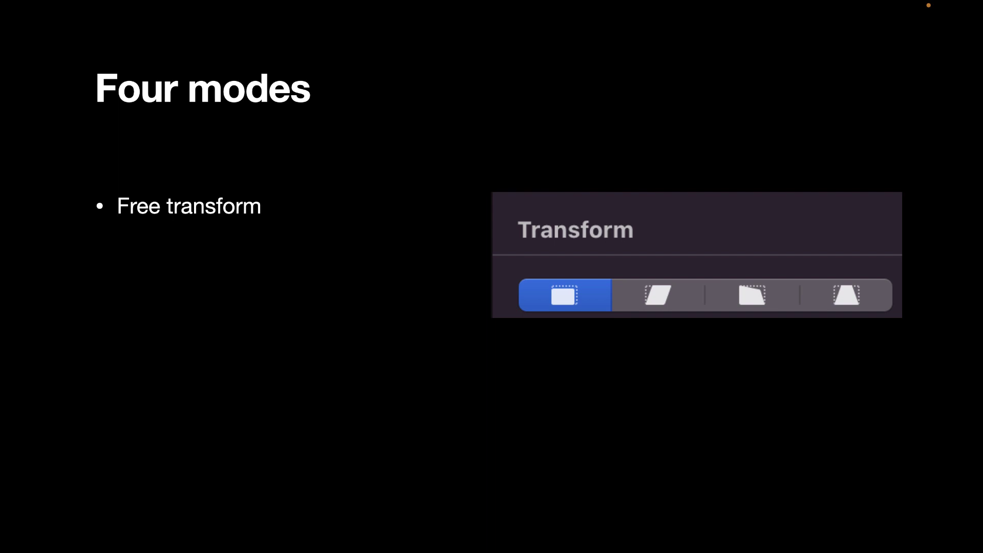
- Advance to the Four modes slide and reveal Free transform, Slant object, Stretch object and Change perspective
key(Right)
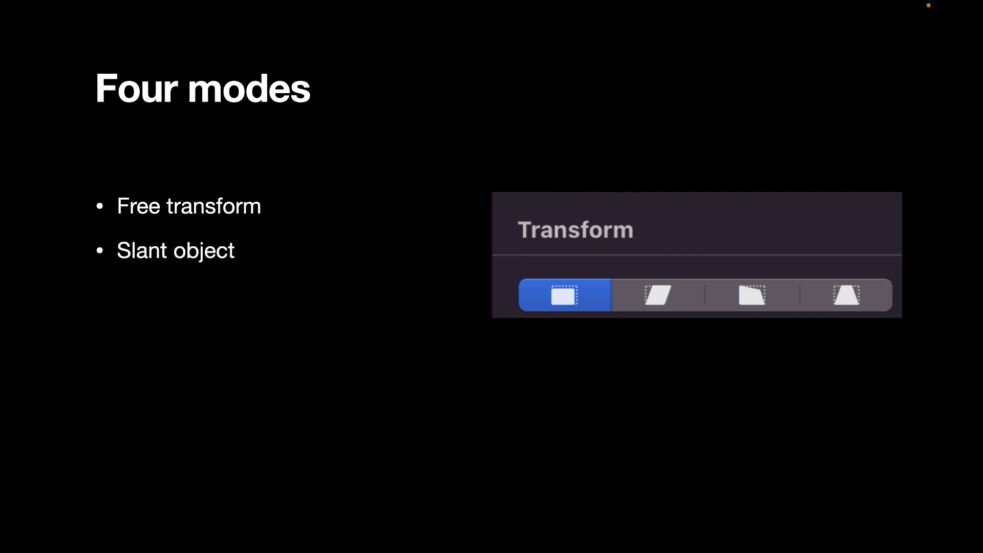
key(Right)
key(Right)
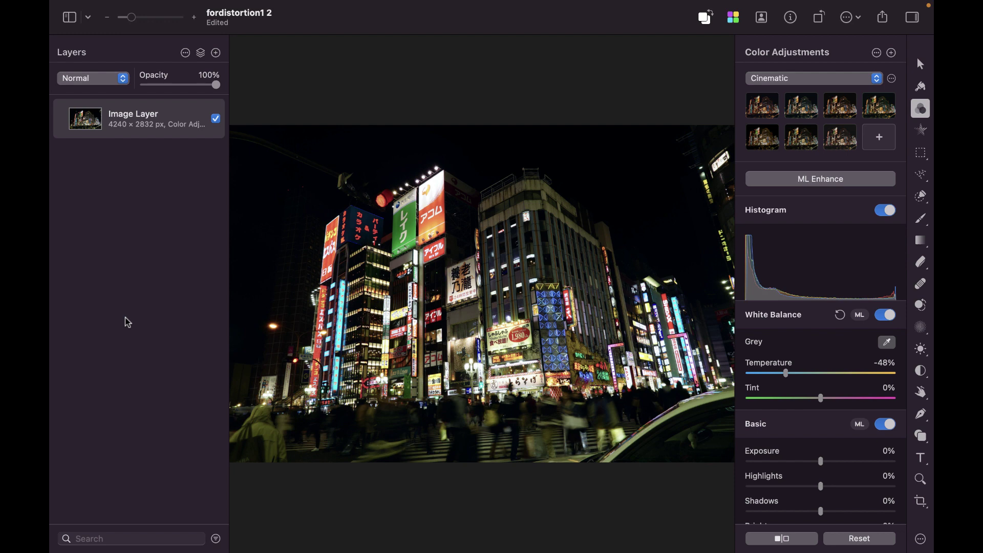
- Start Edit > Transform, cancel it, then reopen the Transform tool on the night street photo with Cmd+T
click(195, 8)
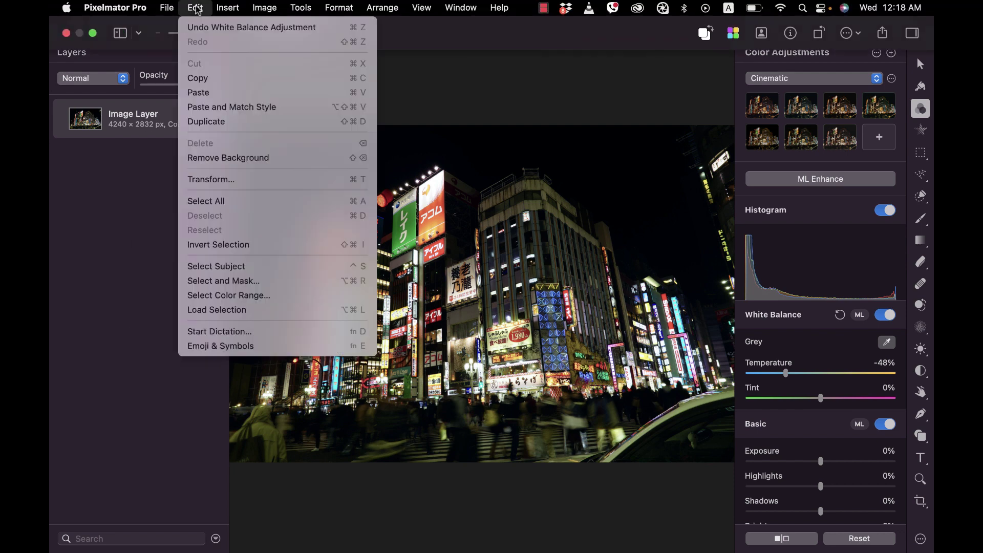
click(214, 185)
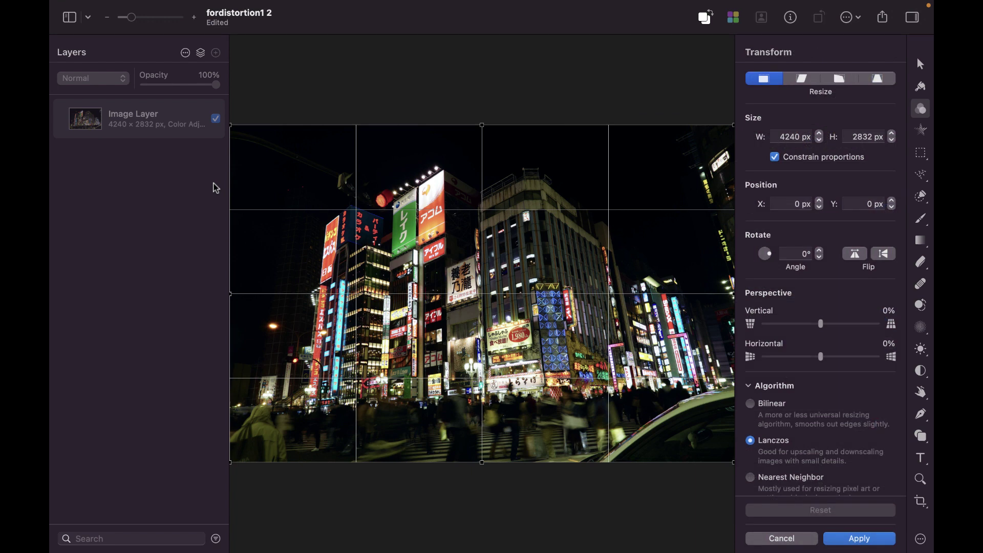
key(Escape)
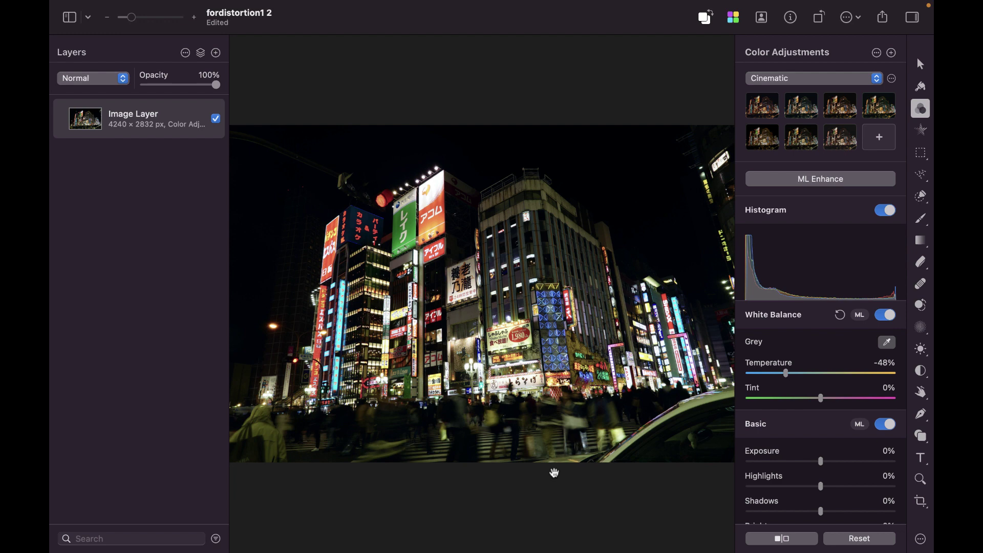
key(super+t)
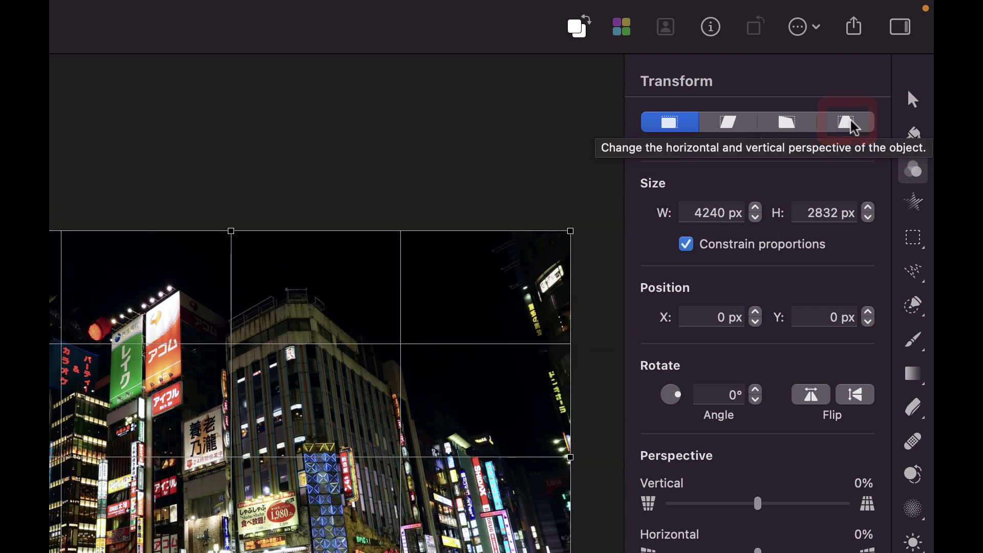
- In Perspective mode, pull the bottom-right corner to −34% vertical perspective and tilt the photo to 358.2°
click(854, 128)
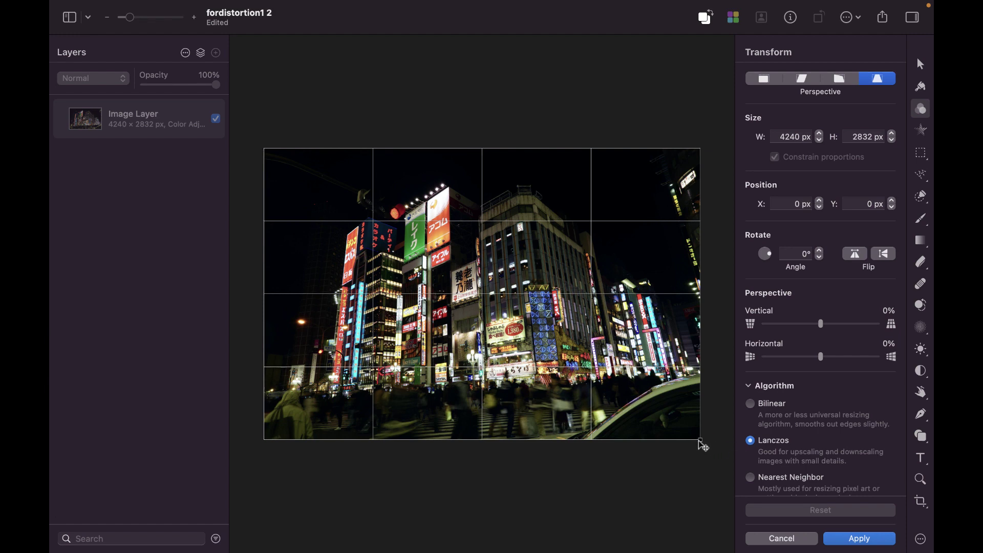
drag(701, 443, 655, 446)
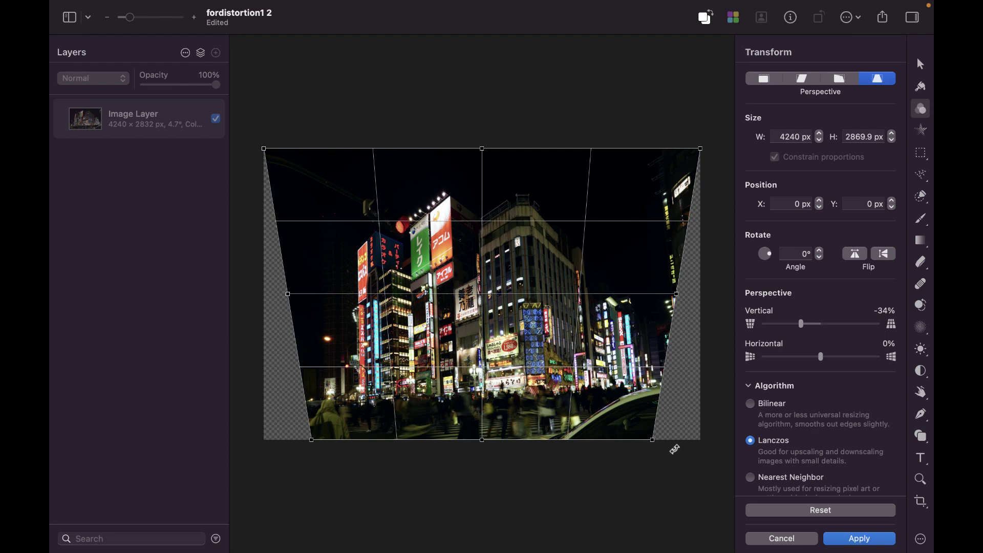
drag(674, 449, 675, 453)
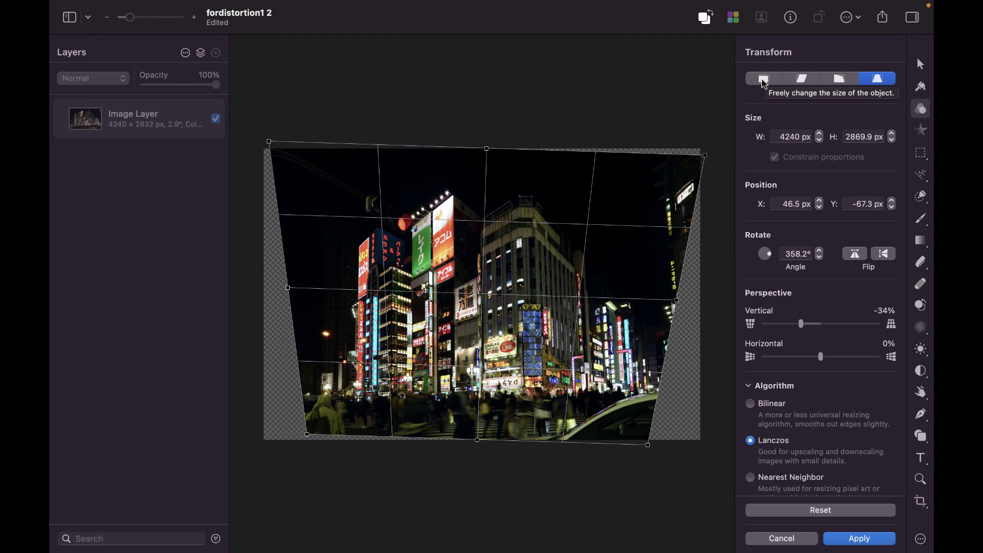
- In Resize mode, enlarge the corrected photo past the empty canvas edges and apply the transform
click(765, 81)
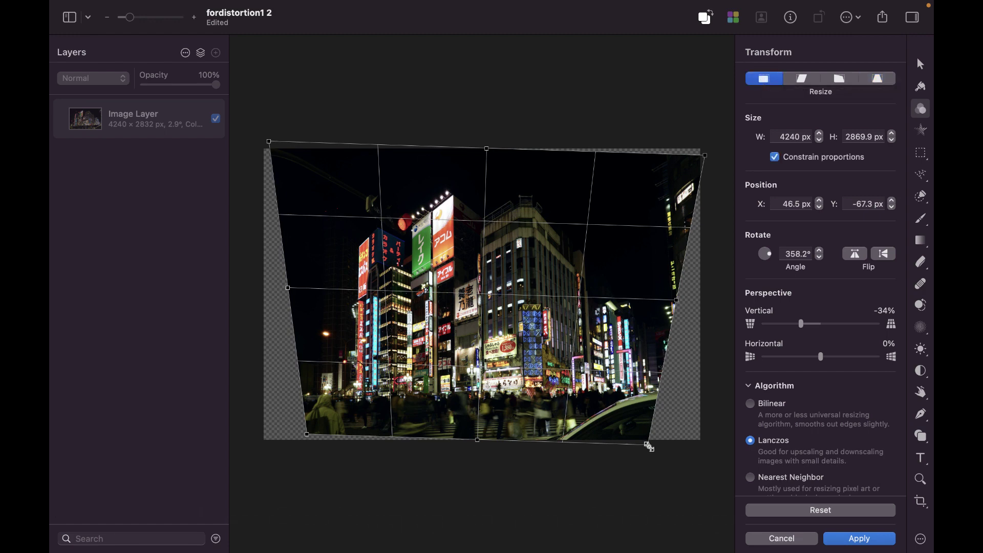
mouse_move(650, 447)
mouse_down()
mouse_move(634, 445)
mouse_move(656, 452)
mouse_move(644, 444)
mouse_up()
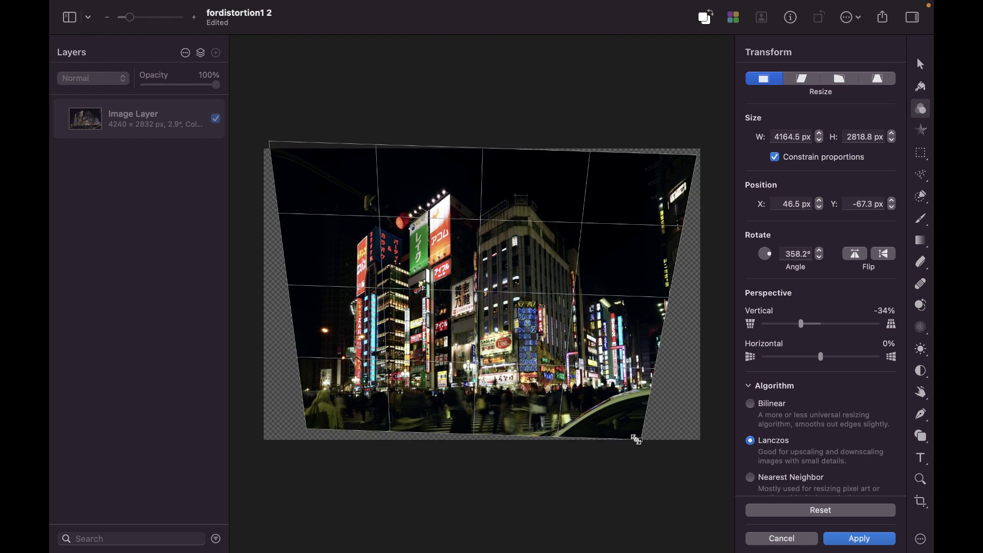
drag(637, 440, 698, 501)
key(super+minus)
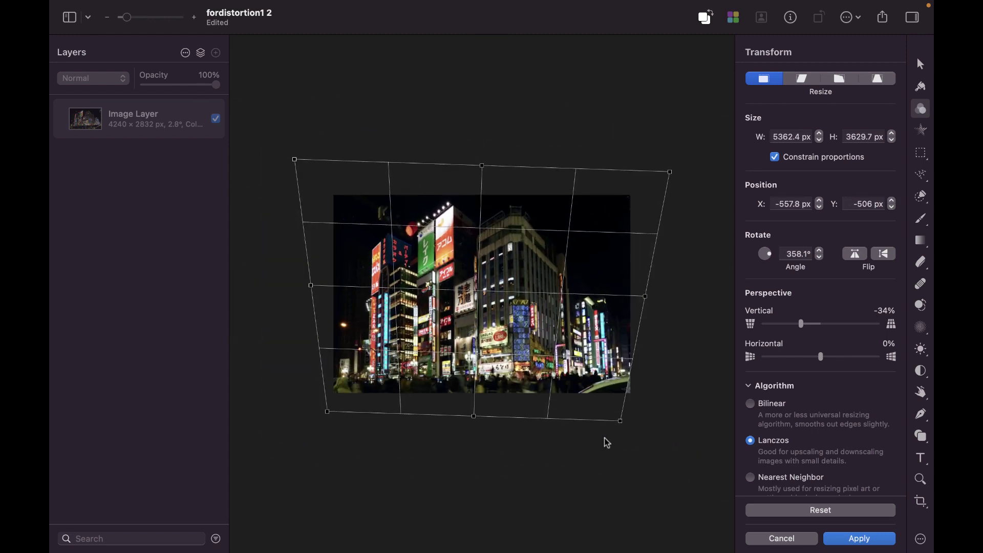
click(853, 539)
- Zoom in so the perspective-corrected street photo fills the view
key(super+plus)
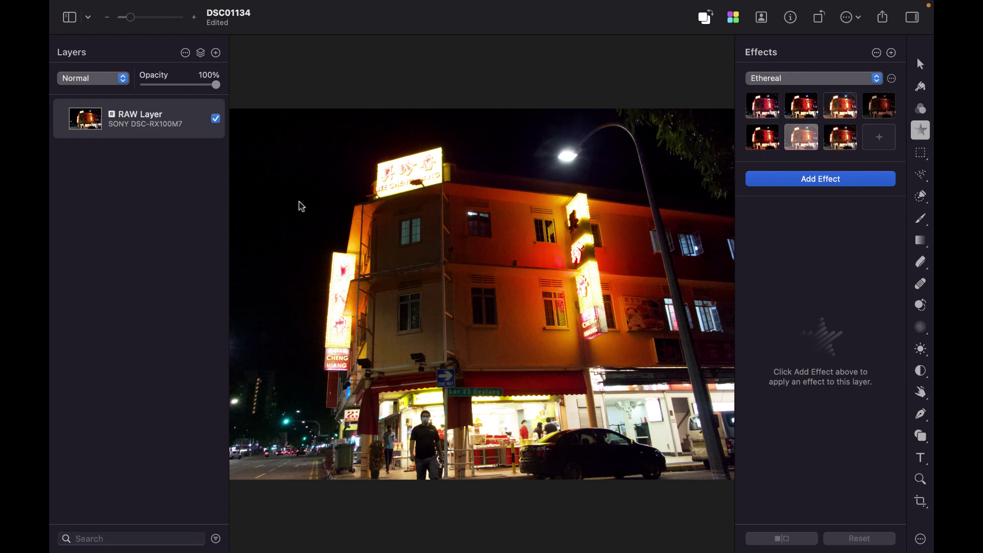
- Apply a perspective correction to DSC01134: Vertical −29%, Horizontal 26%, 3.9° rotation
key(super+t)
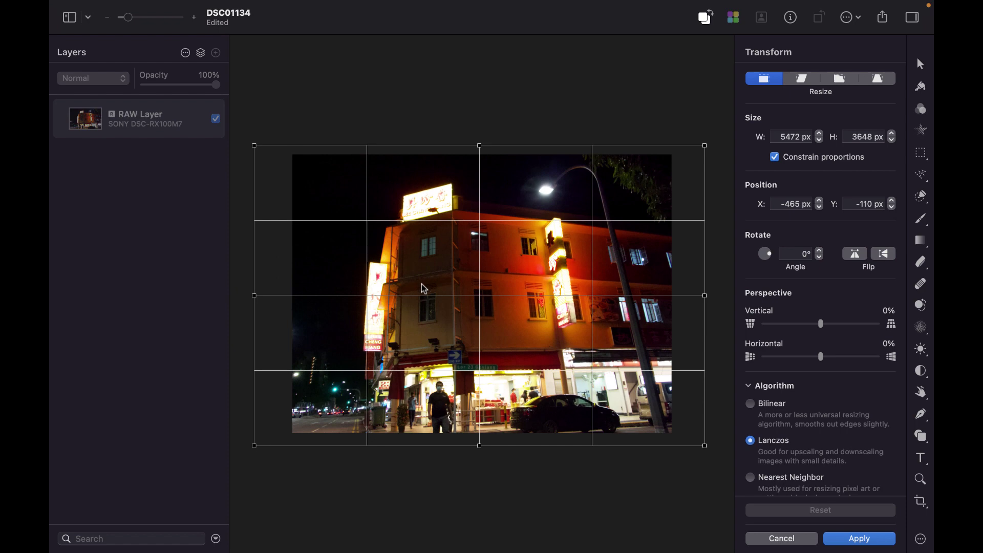
click(878, 81)
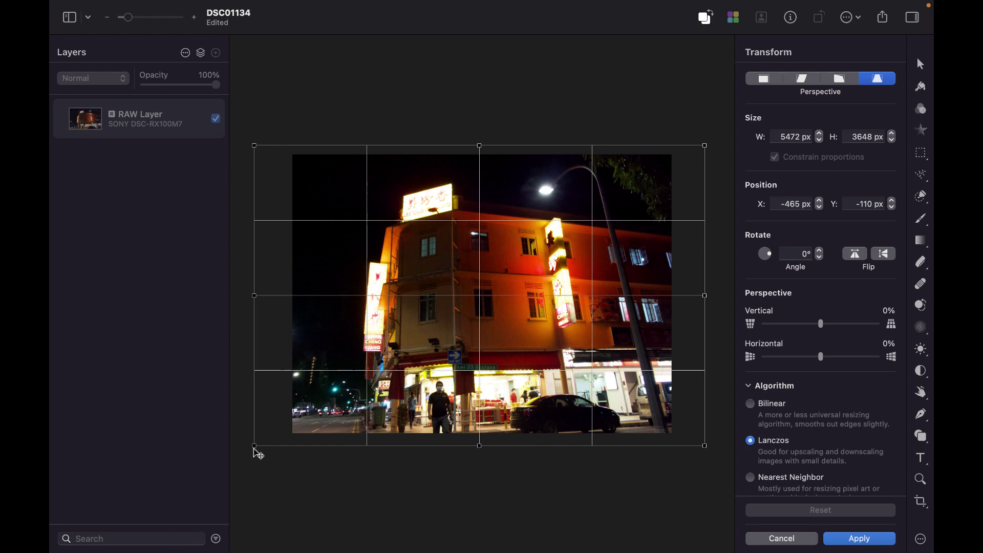
drag(258, 453, 290, 452)
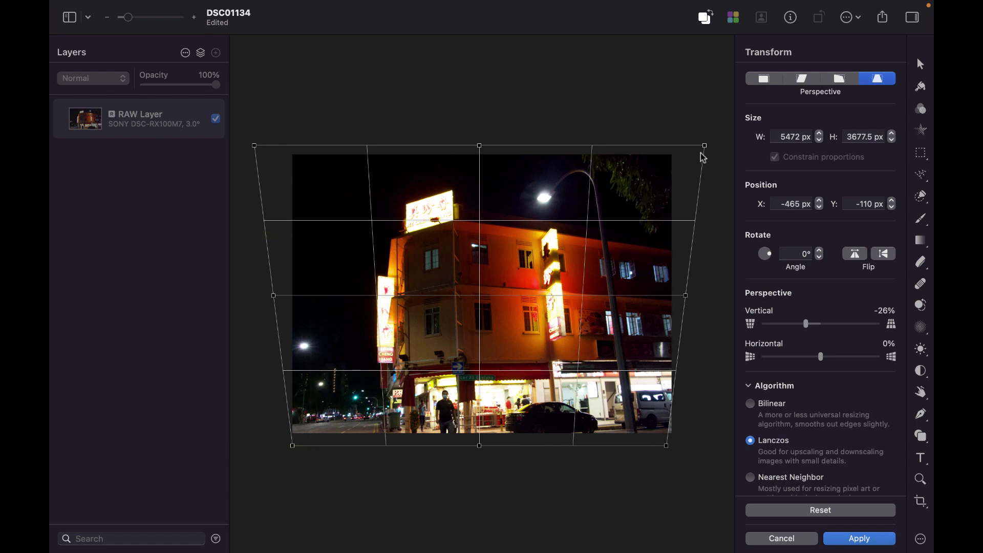
drag(707, 150, 710, 98)
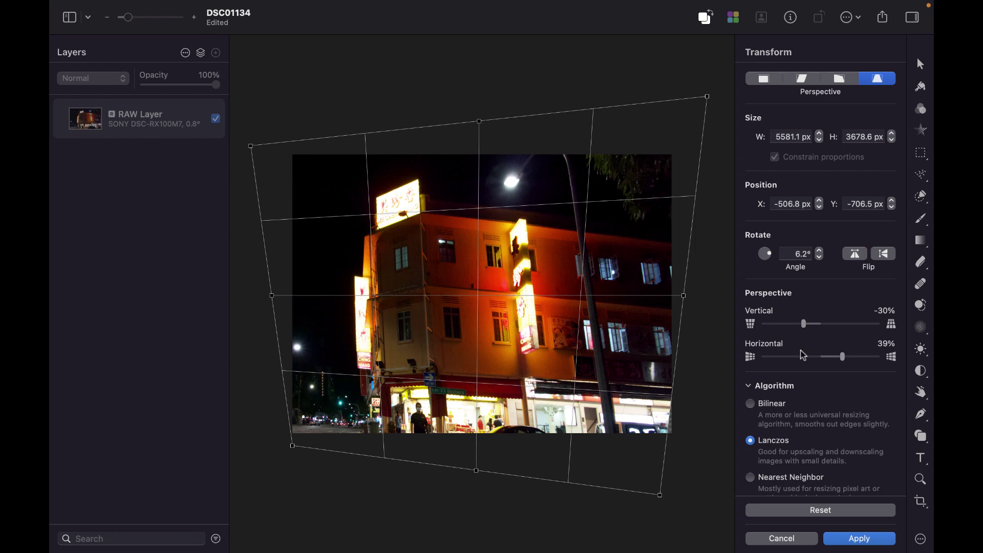
mouse_move(842, 359)
mouse_down()
mouse_move(854, 359)
mouse_move(836, 359)
mouse_up()
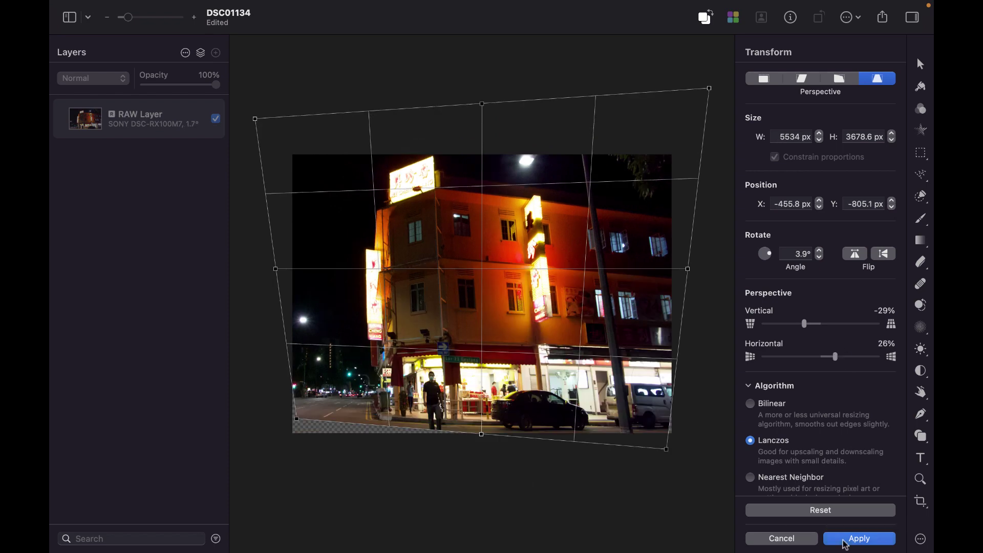
click(845, 539)
scroll(619, 417, up, 5)
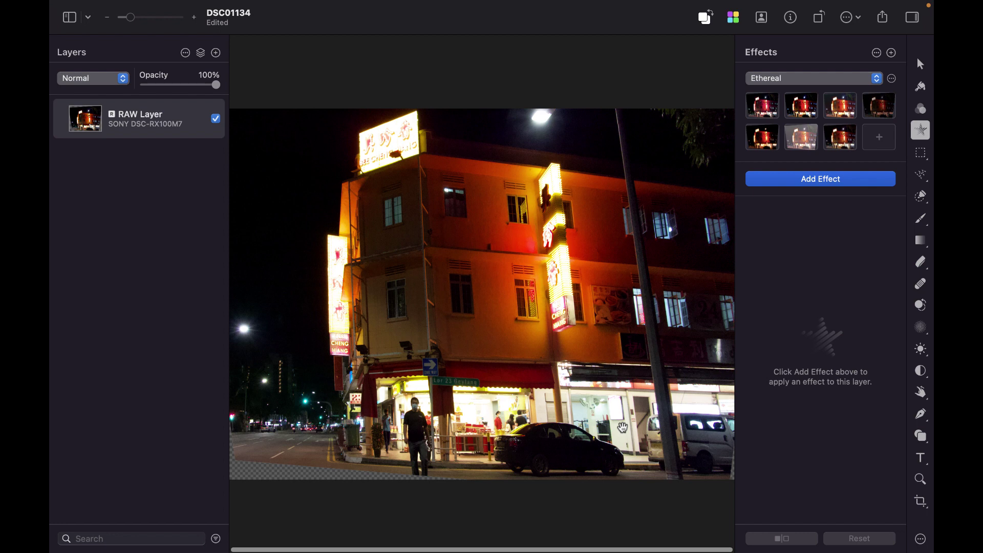
- Duplicate the photo layer, open the transform box on the RAW Layer copy, and zoom out
key(super+j)
key(super+t)
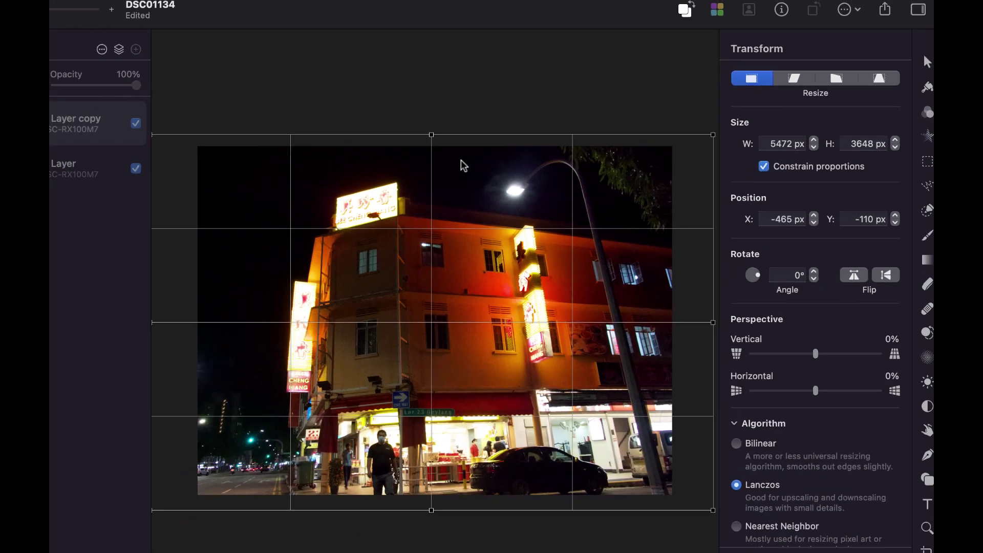
key(super+minus)
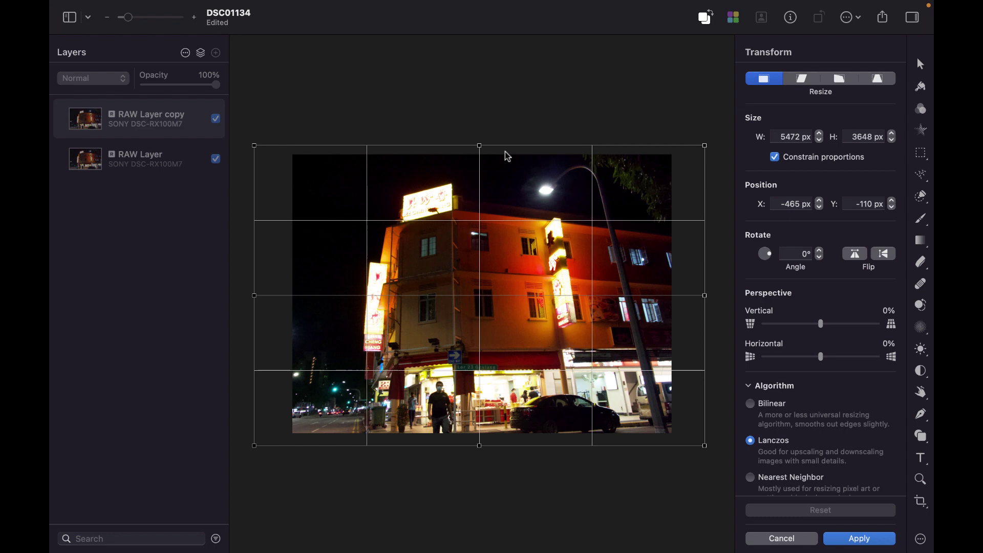
- Undo the earlier transform, then warp the copy's corners in Distort mode and apply the distortion
key(super+z)
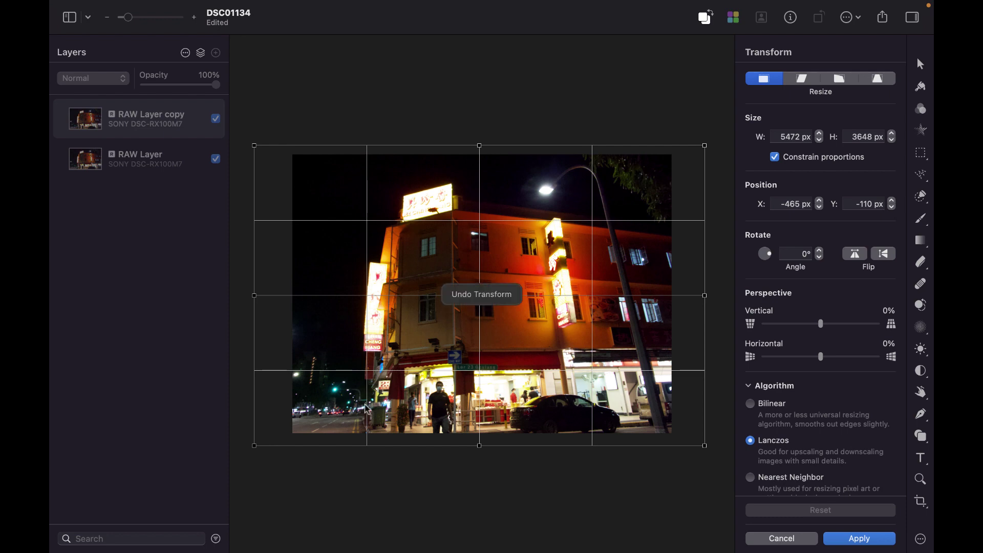
click(842, 83)
drag(255, 446, 270, 446)
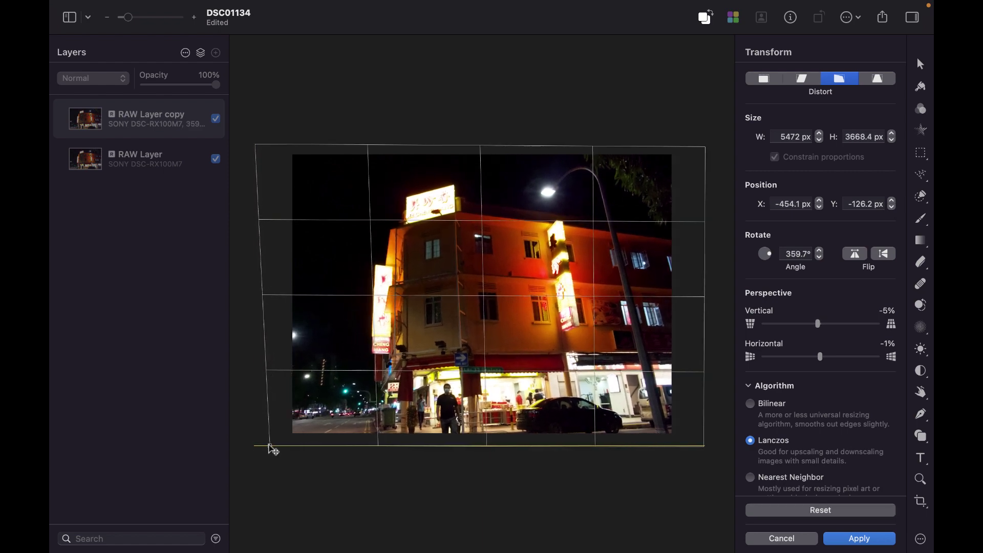
drag(705, 446, 649, 449)
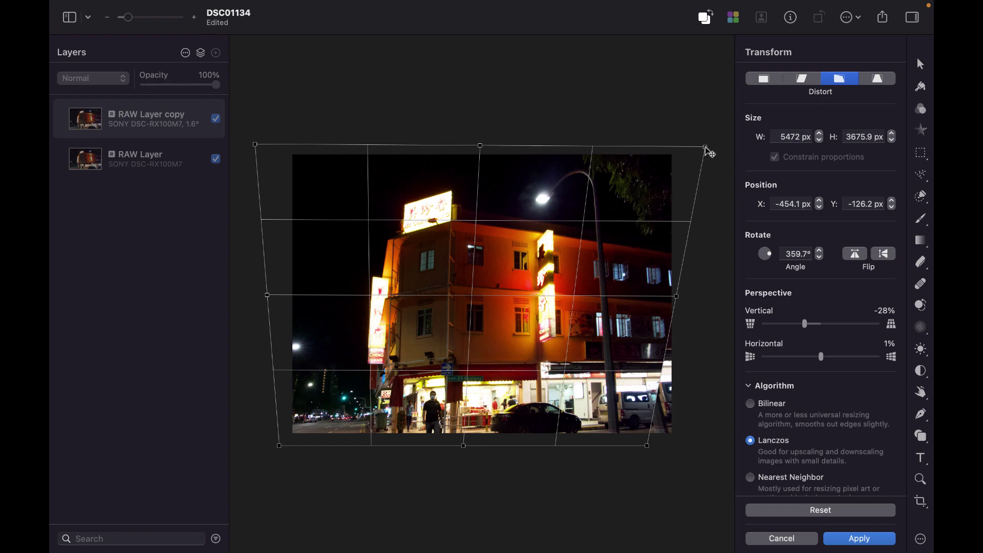
drag(710, 152, 676, 82)
drag(649, 448, 648, 457)
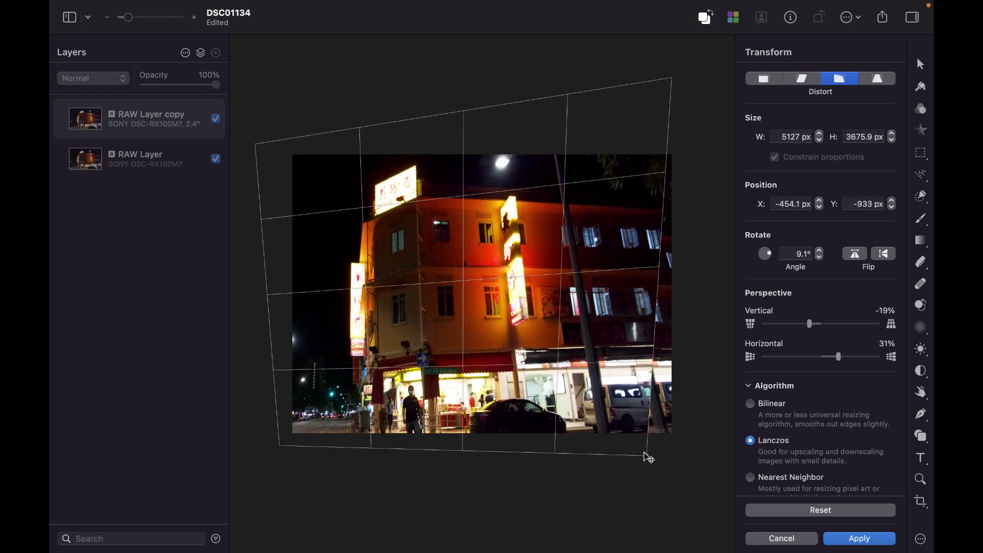
click(860, 539)
- Lower the top edge, pull the bottom-right corner left and shift the copy up to Vertical −35%, Horizontal 6%
key(super+t)
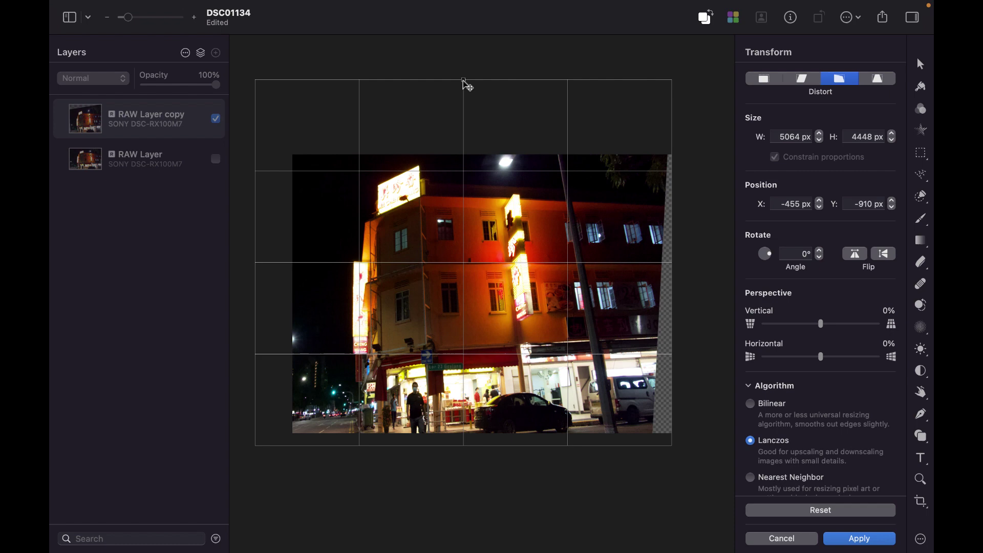
drag(464, 80, 461, 106)
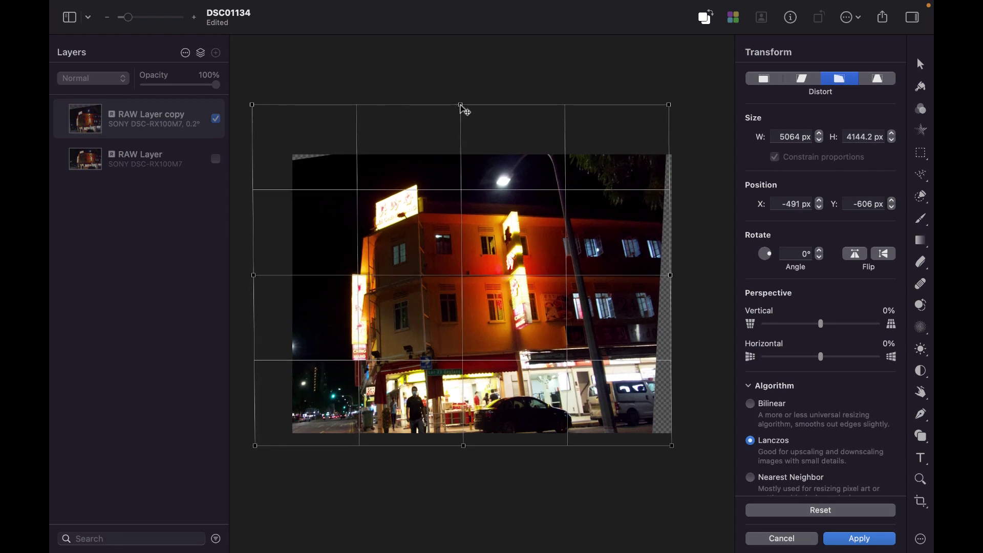
mouse_move(461, 106)
mouse_down()
mouse_move(460, 129)
mouse_move(462, 101)
mouse_move(463, 127)
mouse_move(468, 114)
mouse_up()
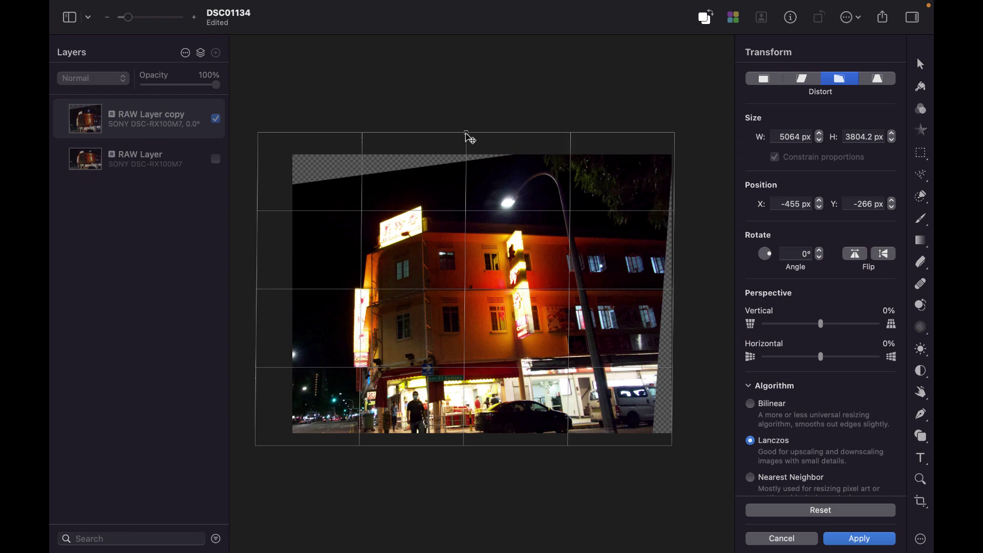
drag(466, 132, 461, 131)
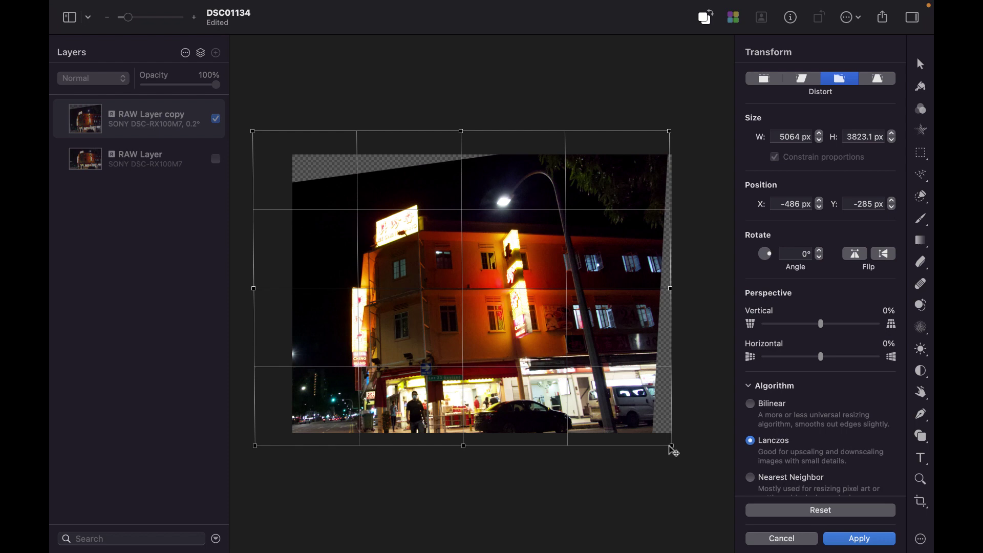
drag(674, 450, 610, 455)
drag(543, 359, 507, 325)
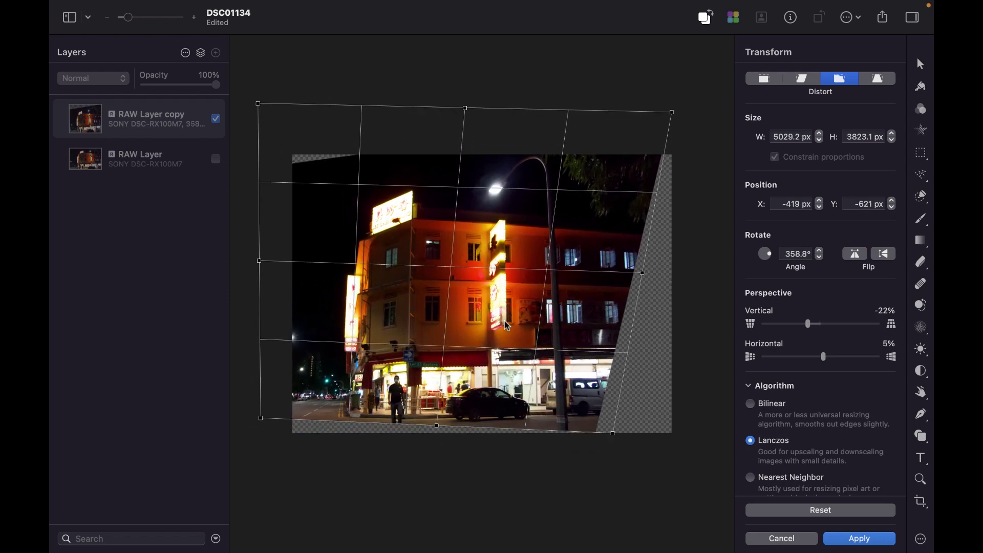
key(super+minus)
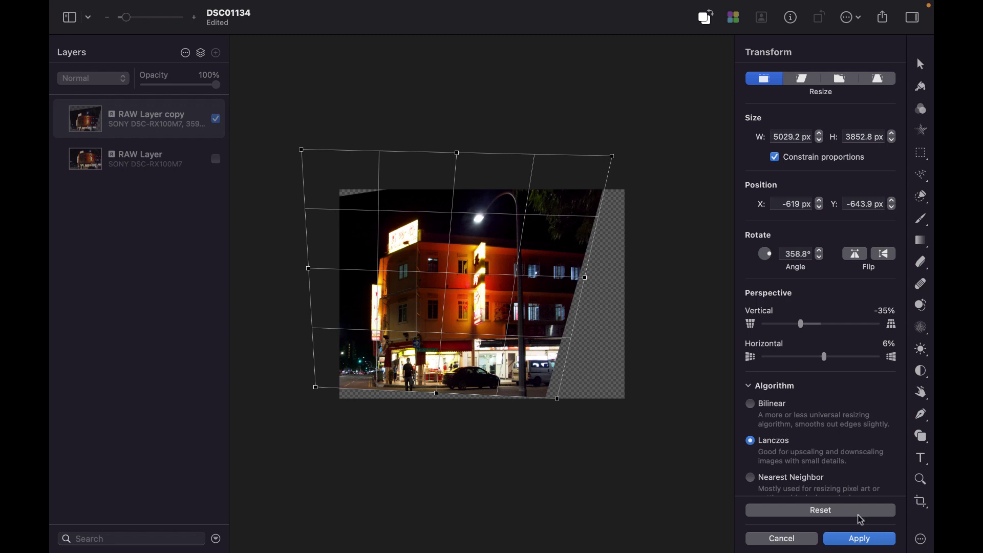
- Apply the correction, then crop the empty right and top edges off the corner-building photo
click(860, 540)
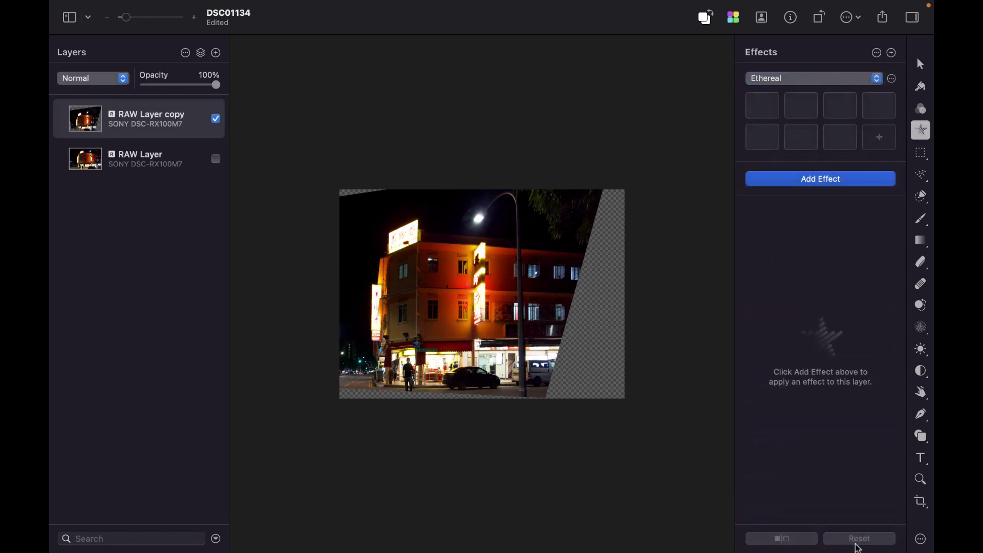
click(921, 502)
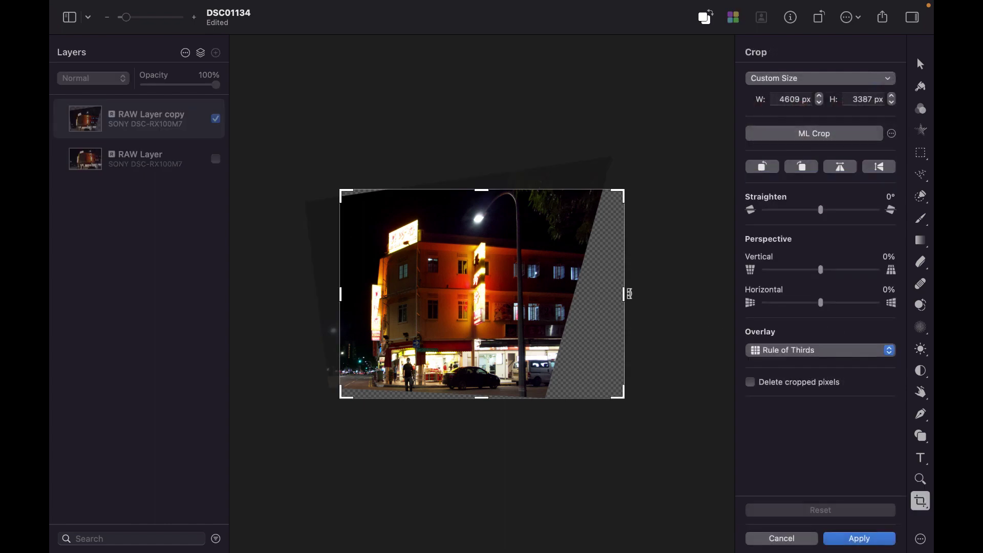
drag(624, 294, 546, 297)
drag(443, 189, 444, 197)
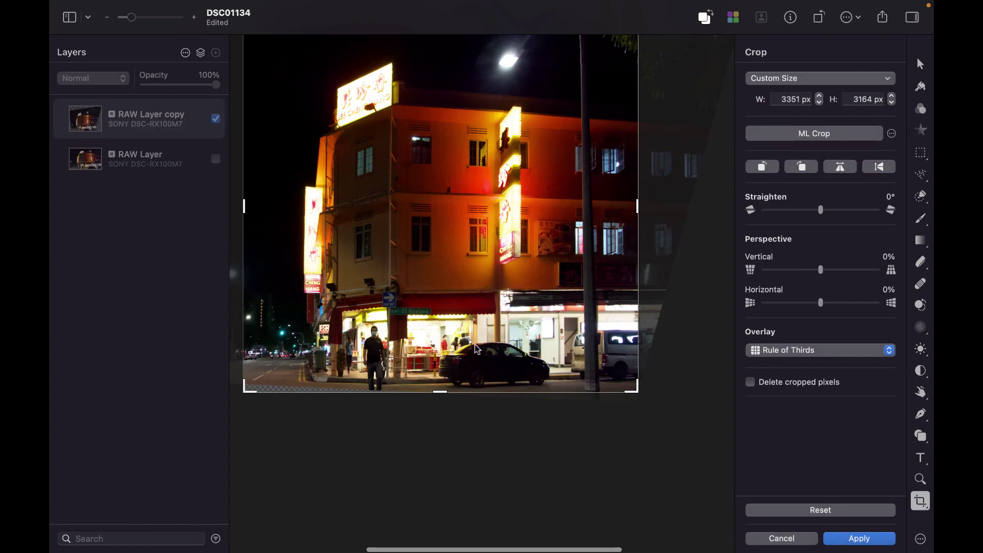
key(Return)
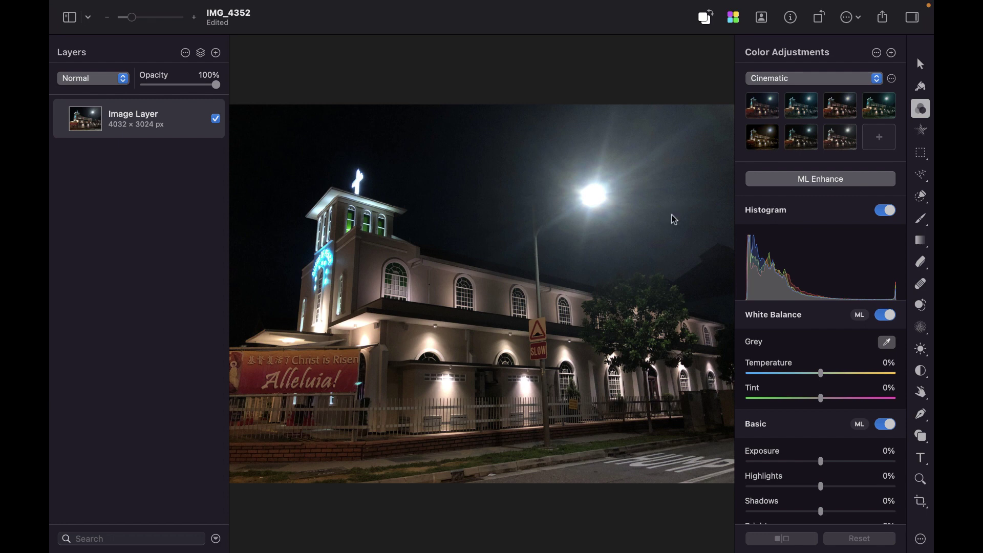
- Distort the church photo by shifting the bottom-left corner right and pulling another corner inward, enlarging it to 4320 × 3781 px
key(super+t)
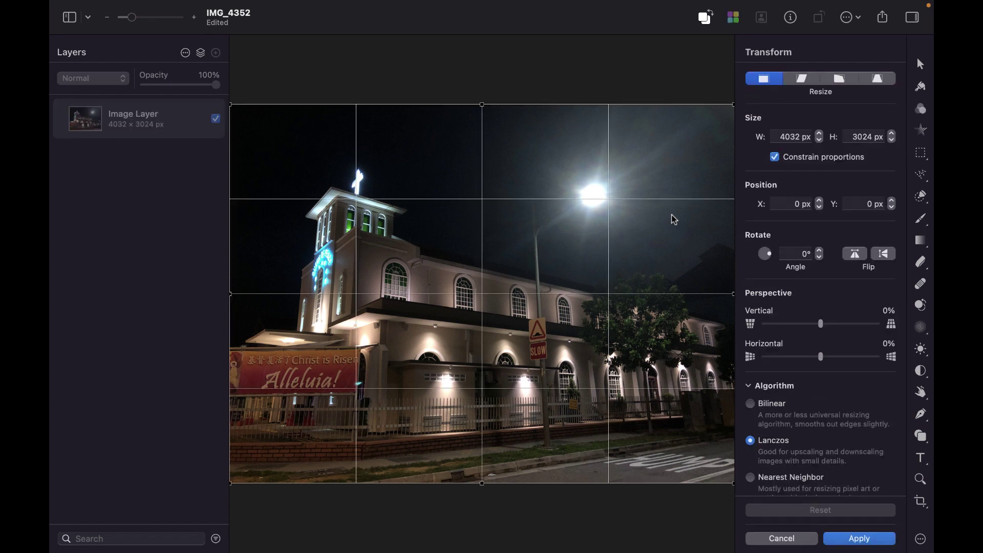
key(super+minus)
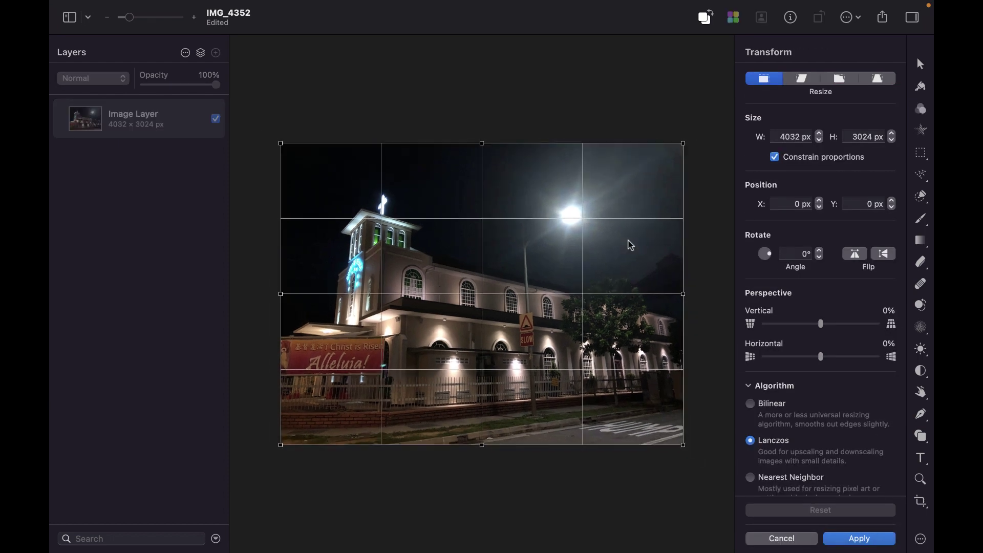
click(841, 79)
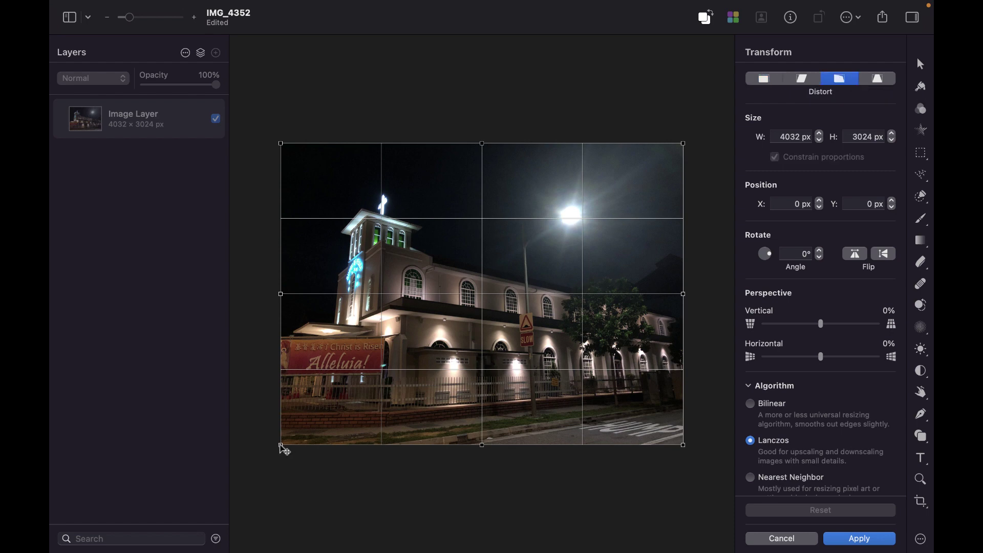
drag(281, 446, 317, 449)
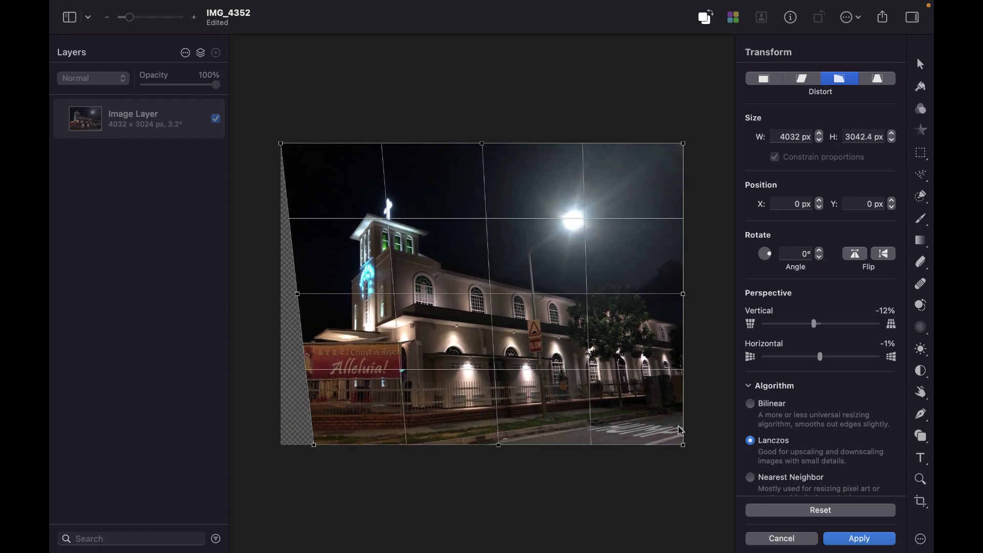
drag(683, 444, 625, 432)
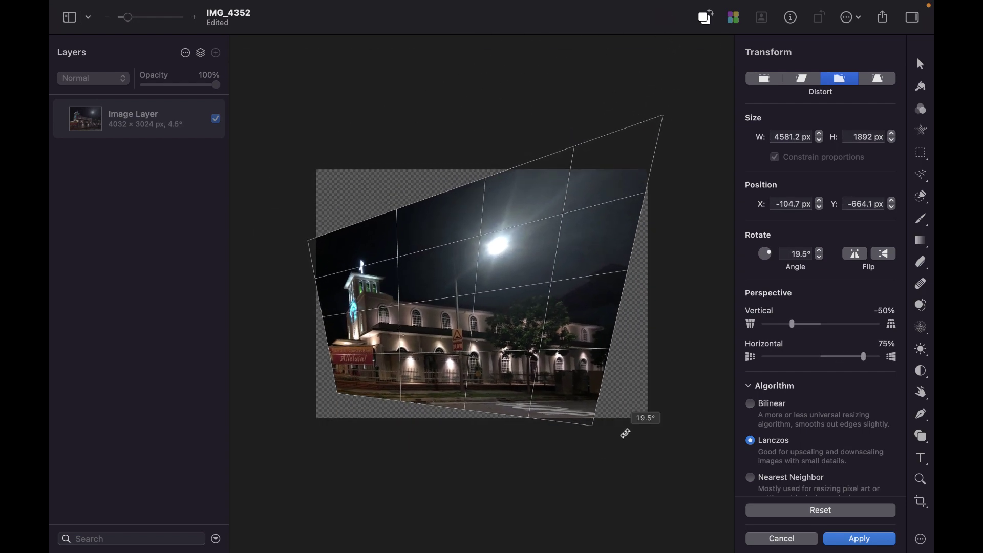
click(860, 538)
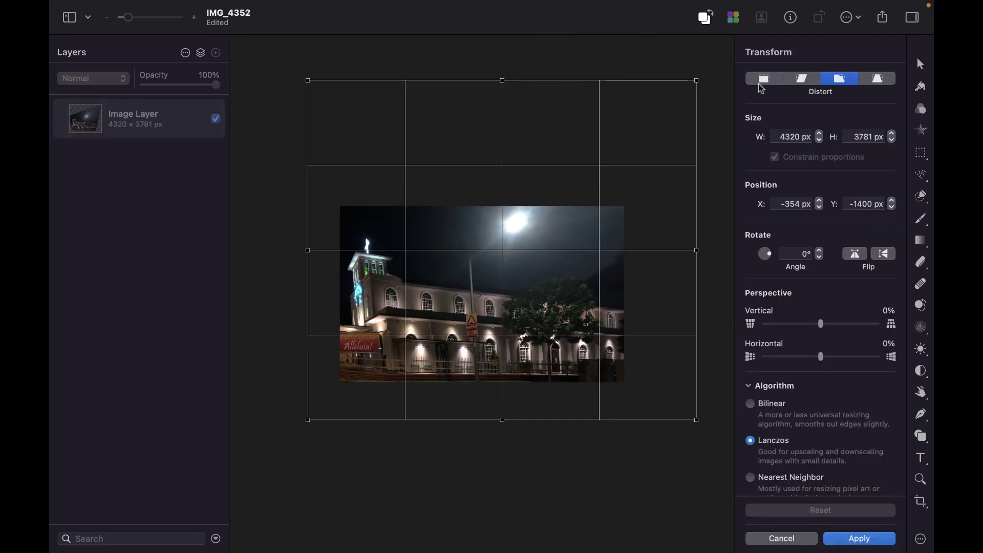